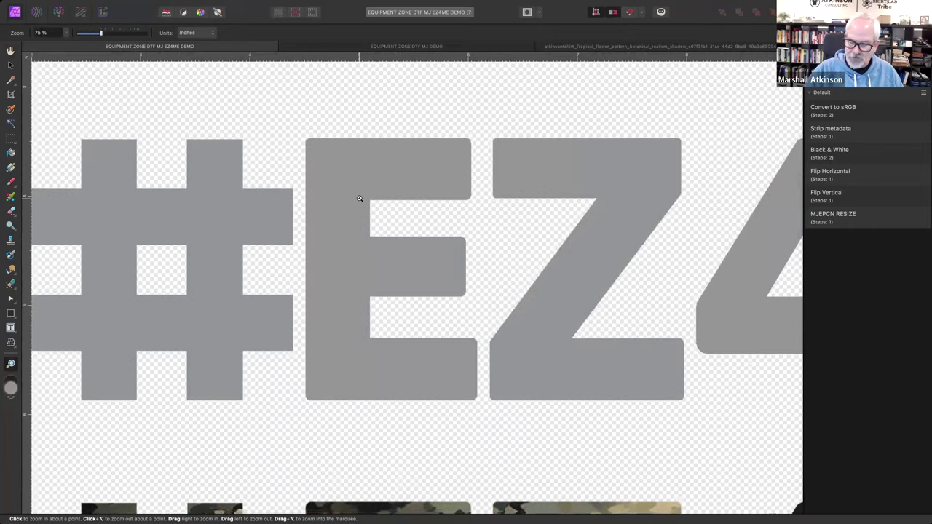
Switch to the EQUIPMENT ZONE DTF MJ DEMO document and examine the texture fills in the upper two rows of circles up close
key(super+0)
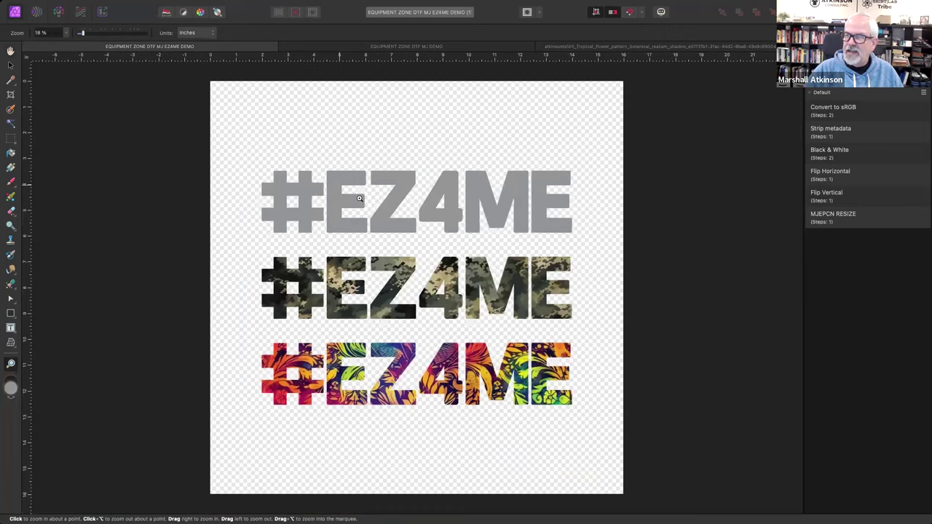
click(395, 46)
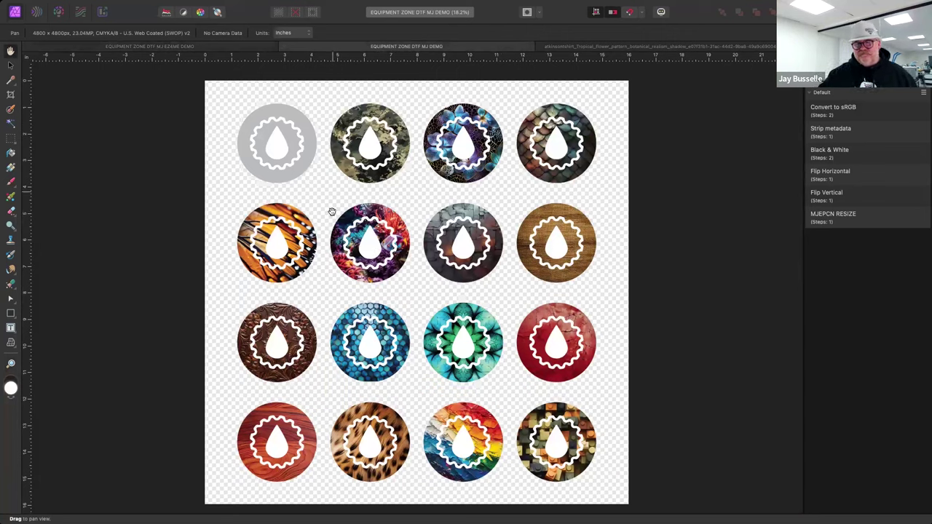
click(11, 364)
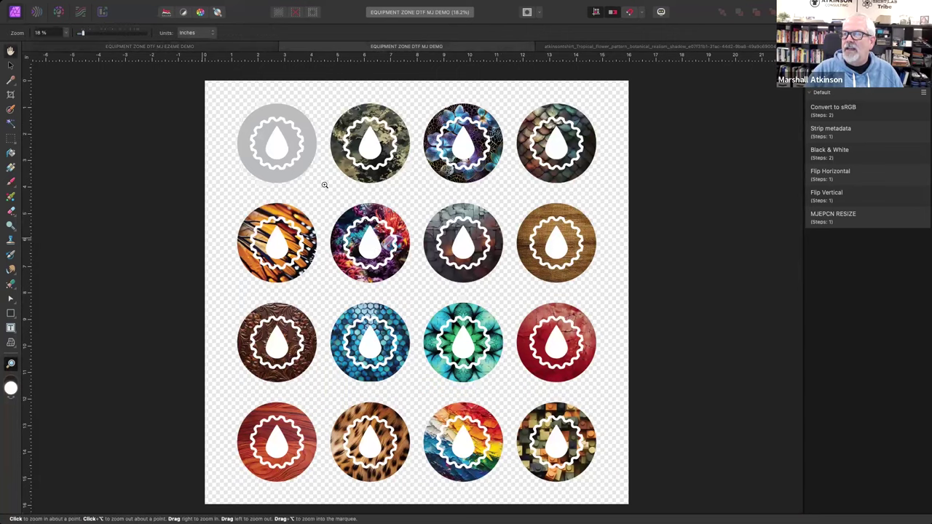
click(373, 147)
click(374, 148)
click(374, 148)
click(375, 147)
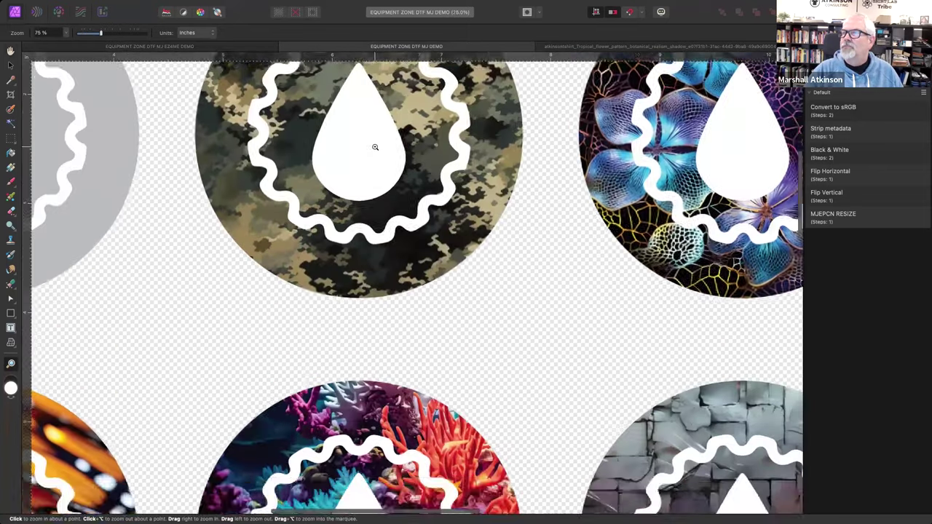
scroll(386, 157, up, 3)
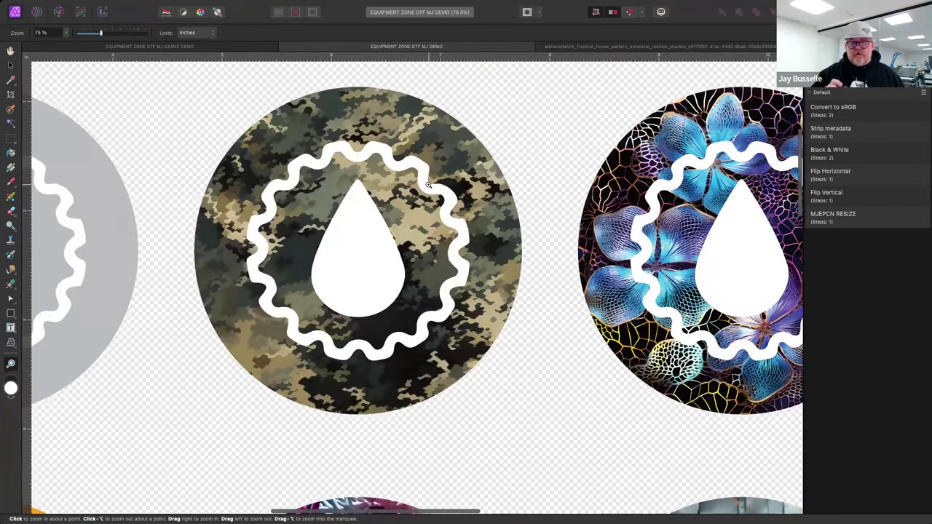
scroll(428, 185, right, 5)
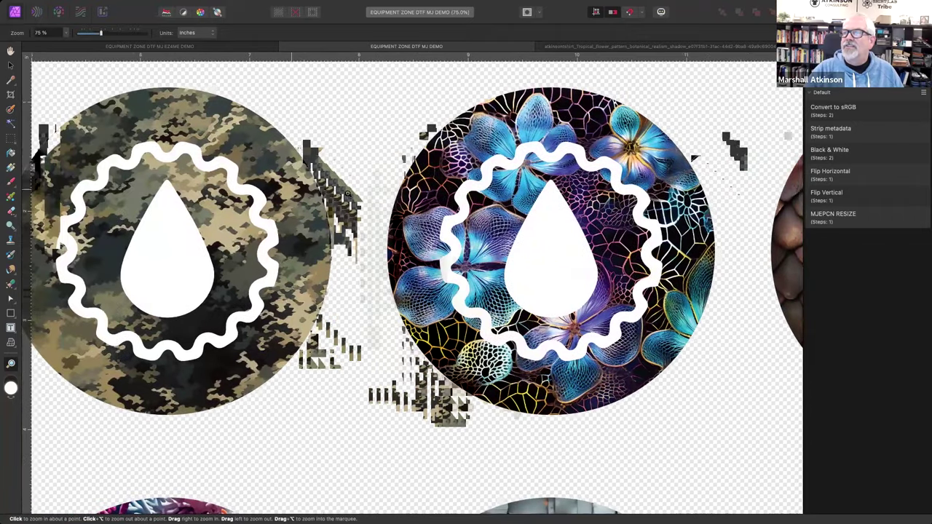
scroll(370, 199, right, 5)
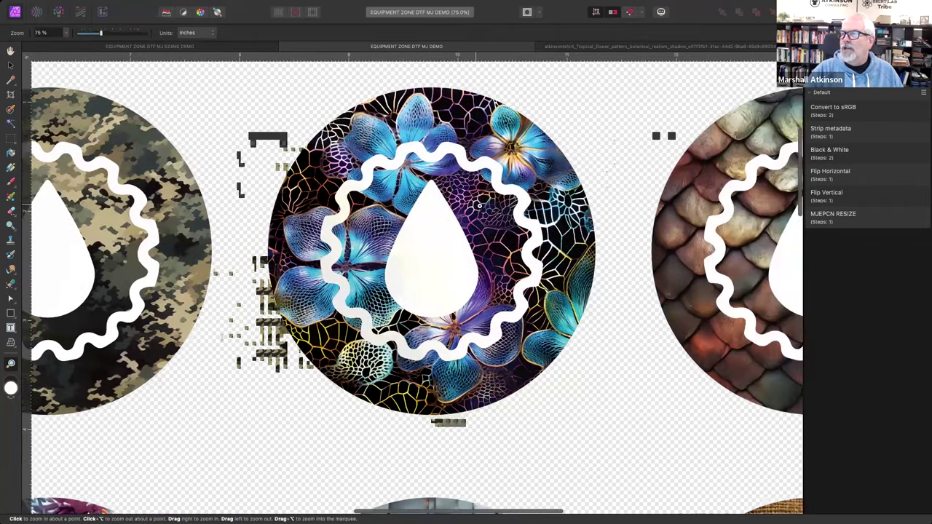
scroll(509, 204, right, 5)
scroll(536, 204, down, 5)
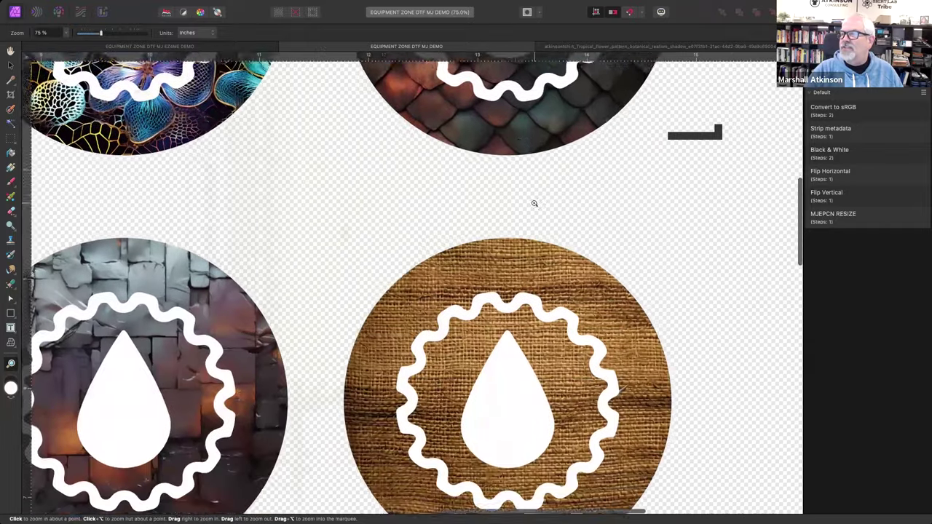
scroll(534, 204, down, 3)
scroll(534, 203, left, 5)
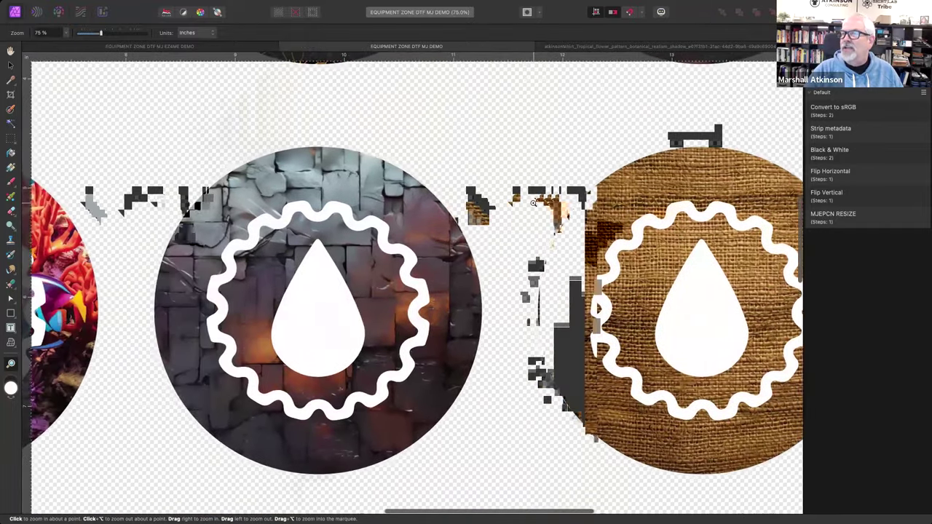
scroll(534, 203, left, 5)
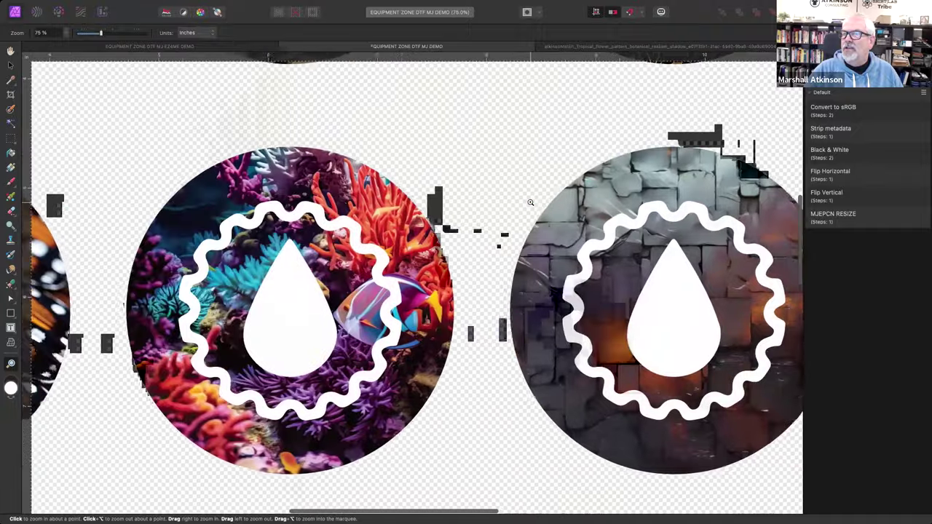
scroll(530, 202, left, 5)
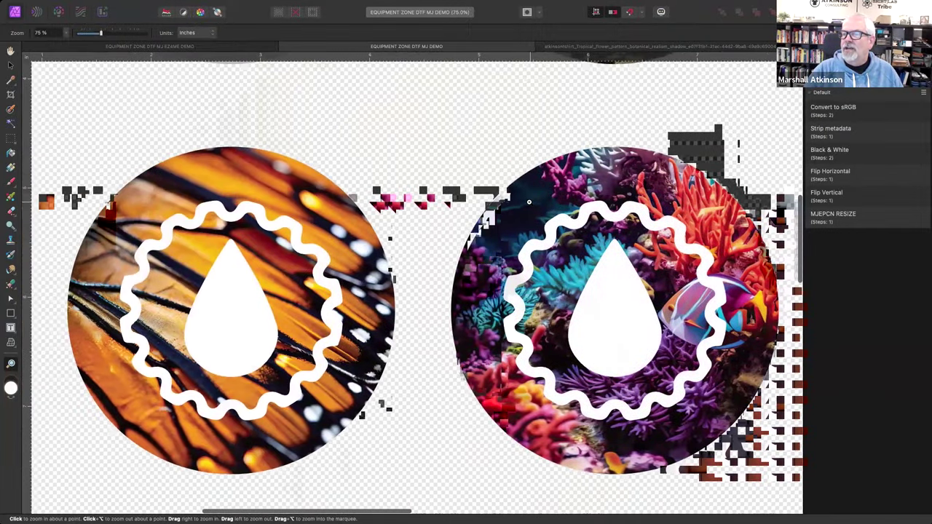
Examine the texture fills in the lower two rows of circles up close, ending on the whole sheet
scroll(529, 201, down, 10)
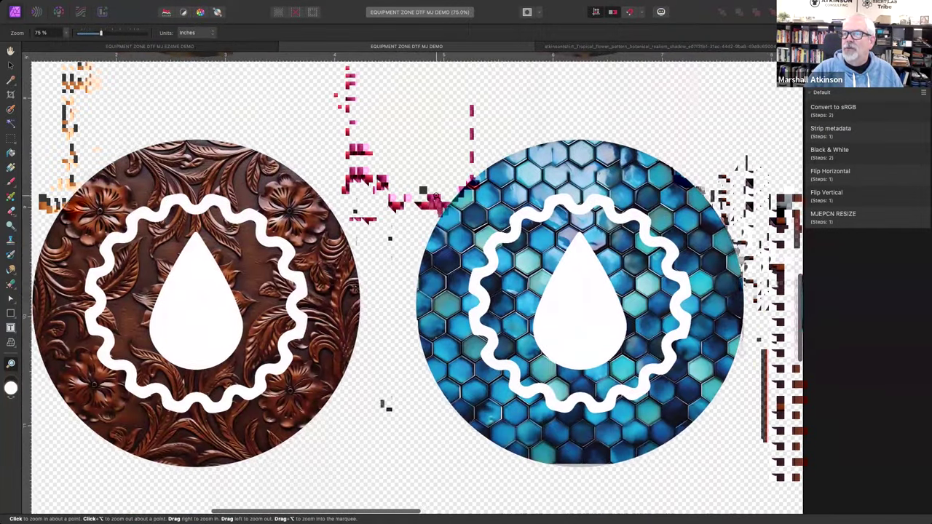
scroll(436, 196, down, 3)
scroll(445, 196, right, 8)
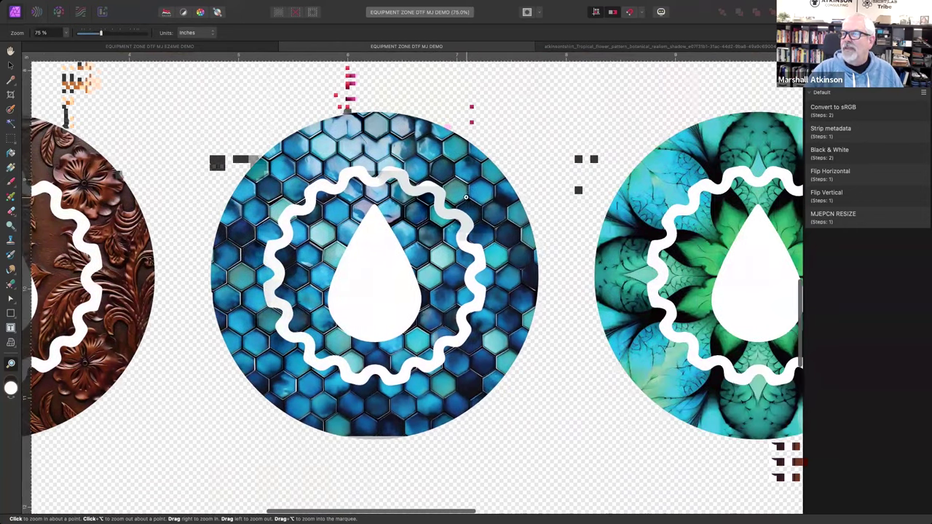
scroll(464, 197, right, 15)
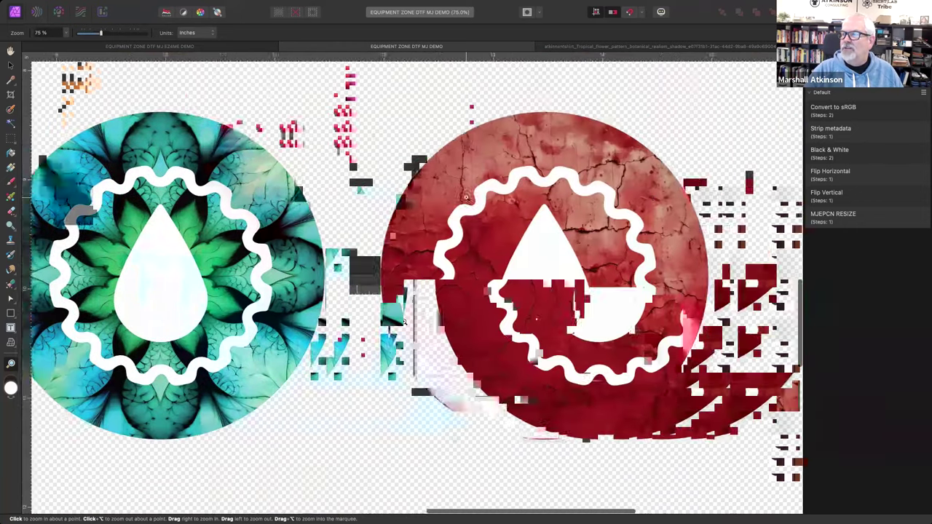
scroll(466, 197, down, 20)
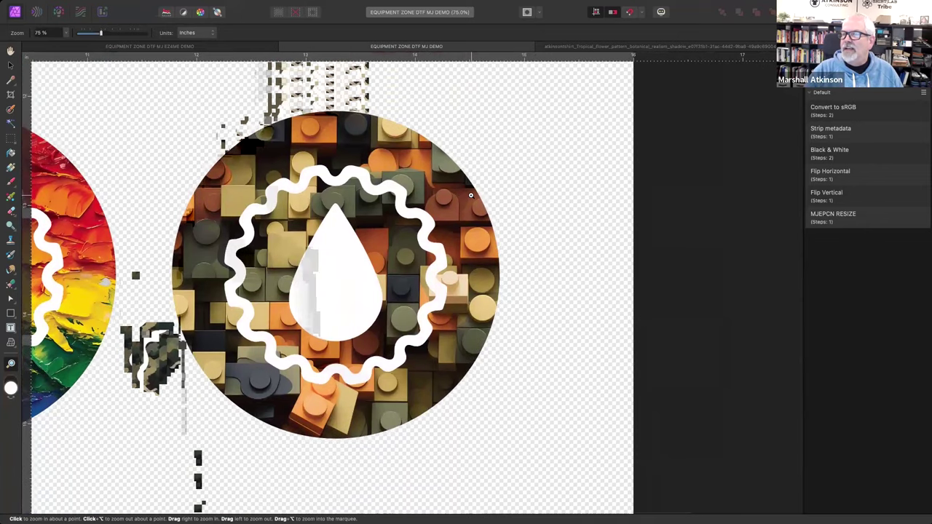
scroll(471, 195, left, 10)
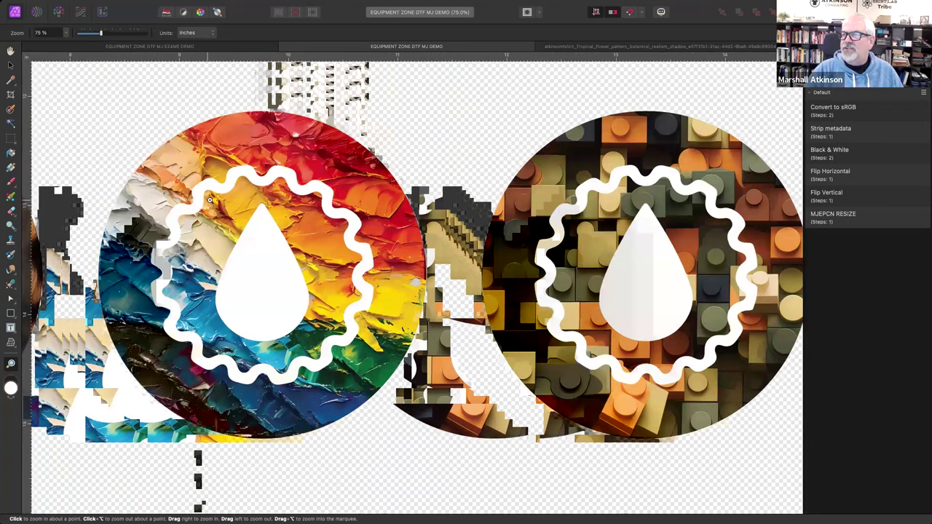
scroll(208, 209, left, 10)
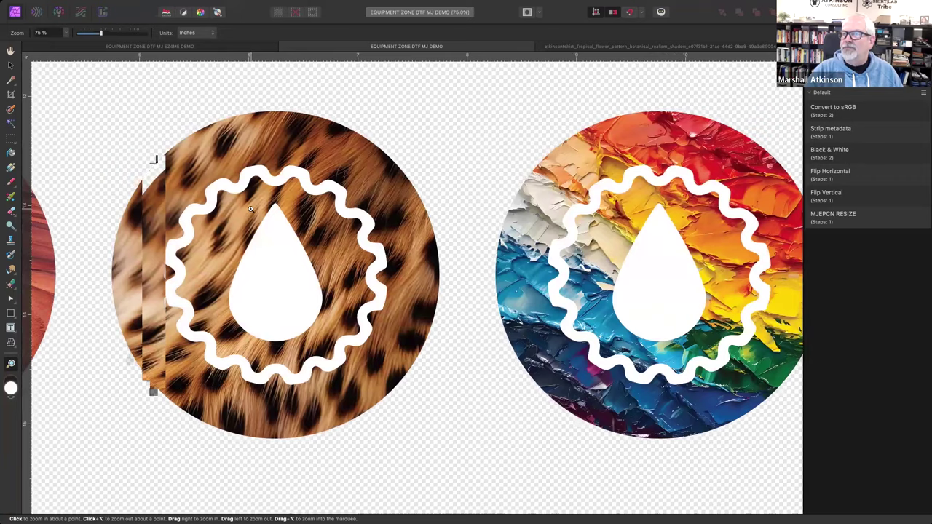
scroll(250, 209, left, 10)
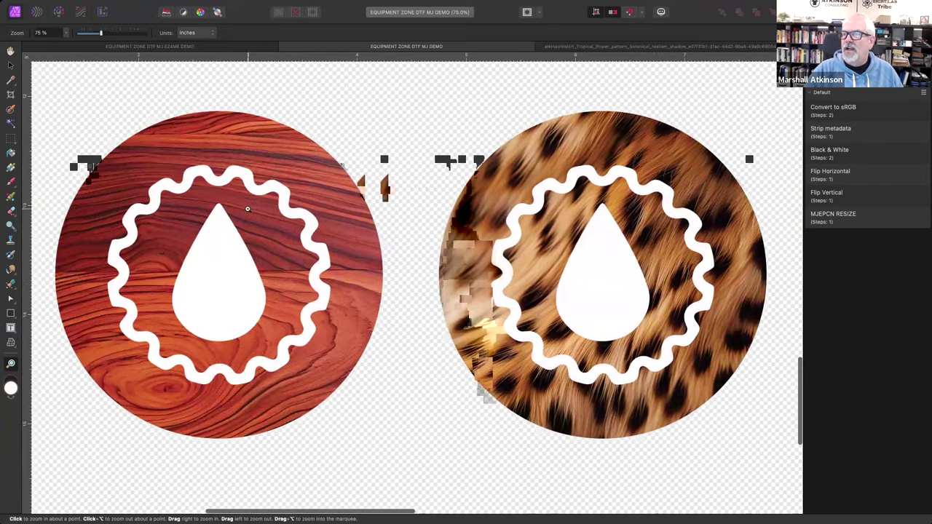
key(super+0)
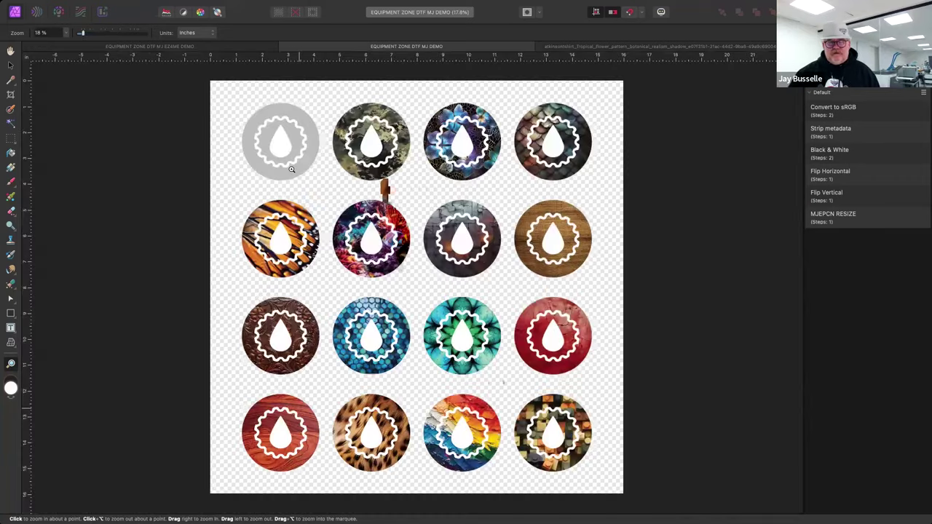
Return to the EZ4ME demo document, paste the copied hibiscus flower image, and send it behind all the lettering
key(v)
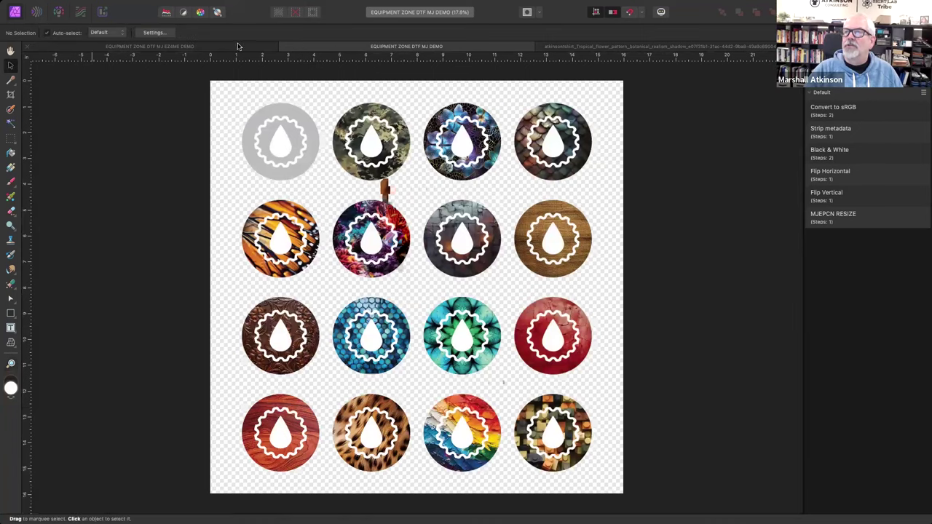
click(225, 48)
key(z)
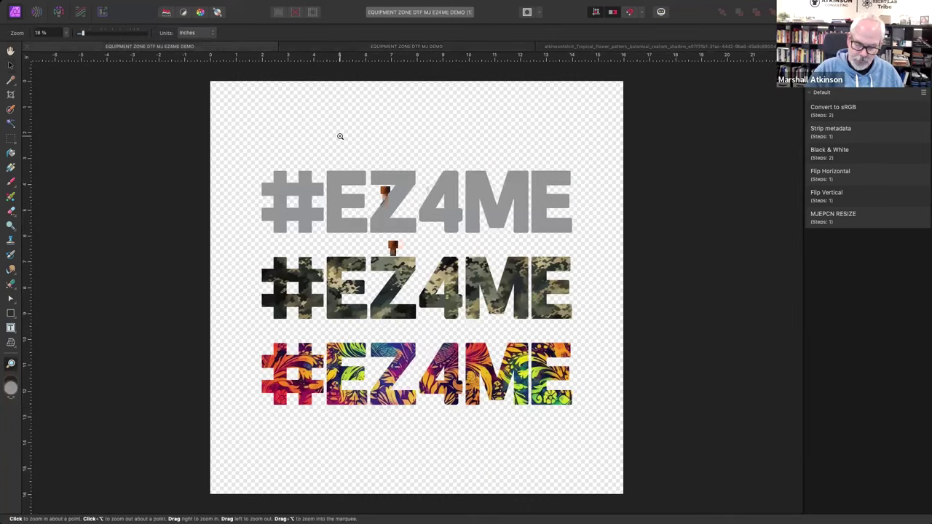
key(ctrl+v)
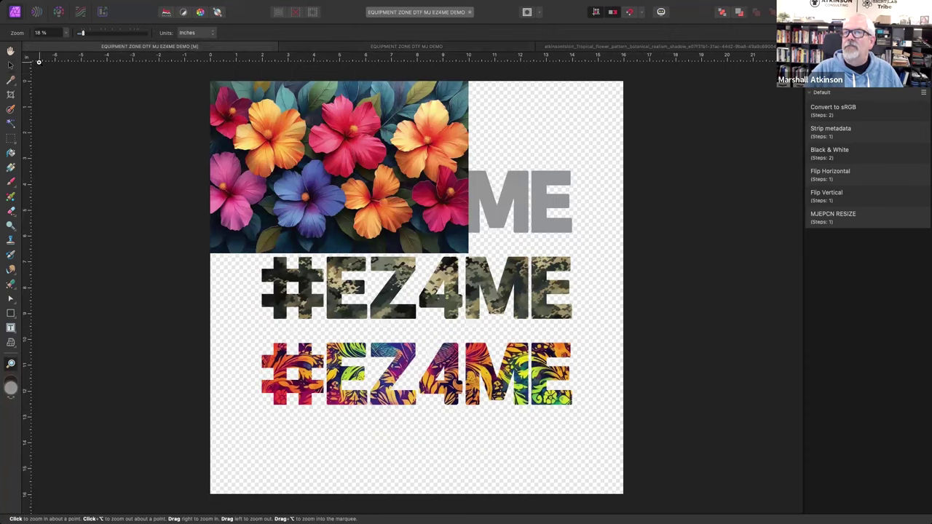
mouse_move(167, 5)
click(245, 6)
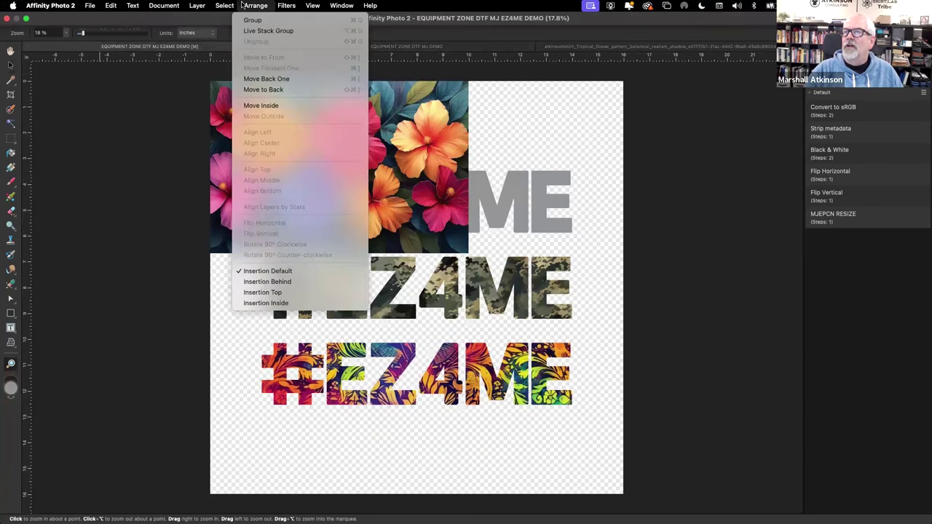
click(247, 90)
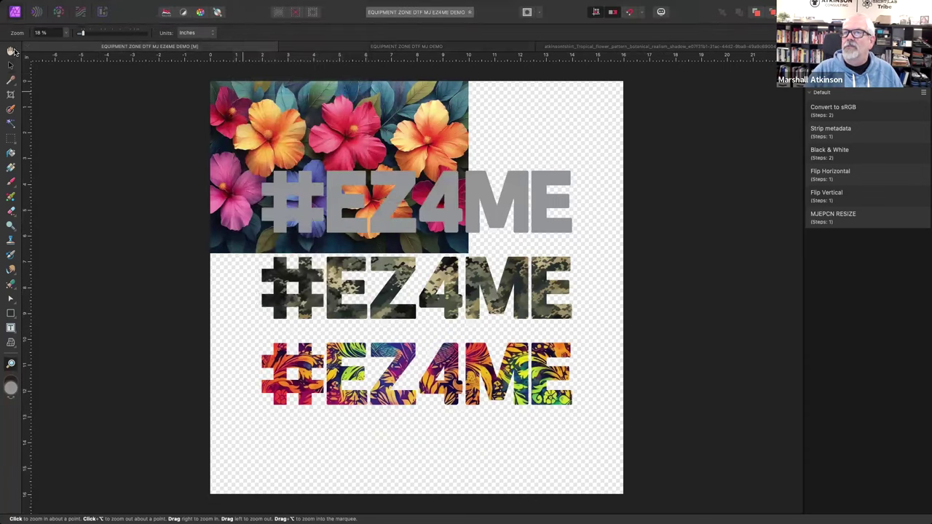
Enlarge the flower image and position it so it fully covers the area behind the gray #EZ4ME lettering
click(10, 65)
drag(460, 106, 624, 119)
drag(440, 151, 435, 186)
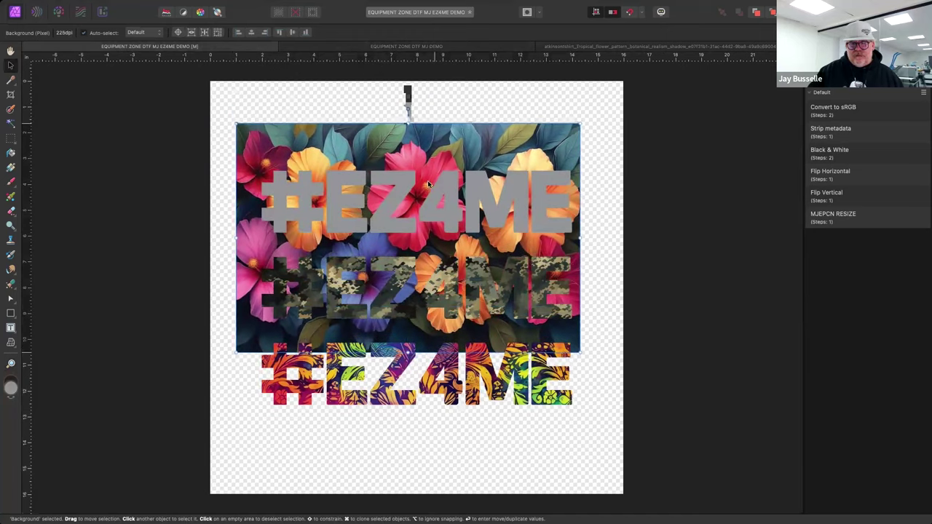
drag(235, 353, 252, 342)
drag(392, 133, 386, 111)
Cut the flower image and paste it inside the gray #EZ4ME lettering so the letters clip it
key(Delete)
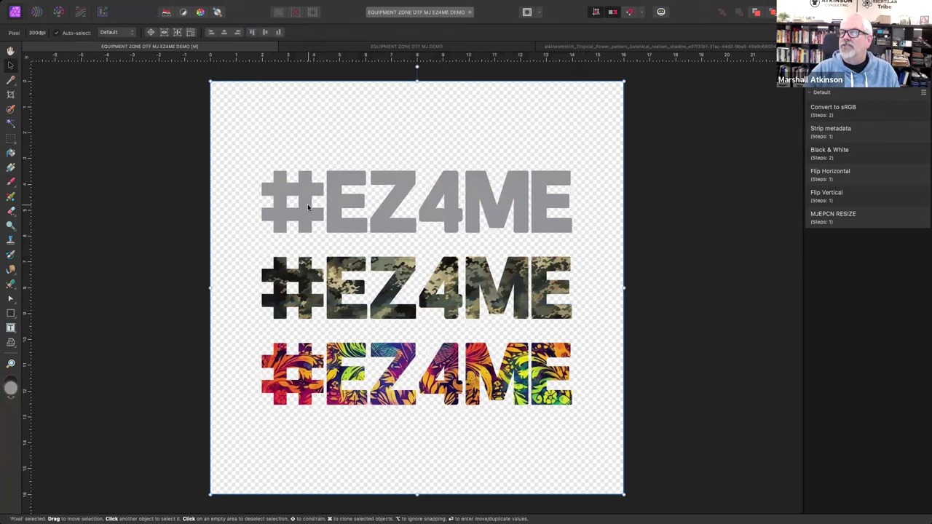
click(307, 206)
click(88, 6)
mouse_move(110, 5)
click(124, 120)
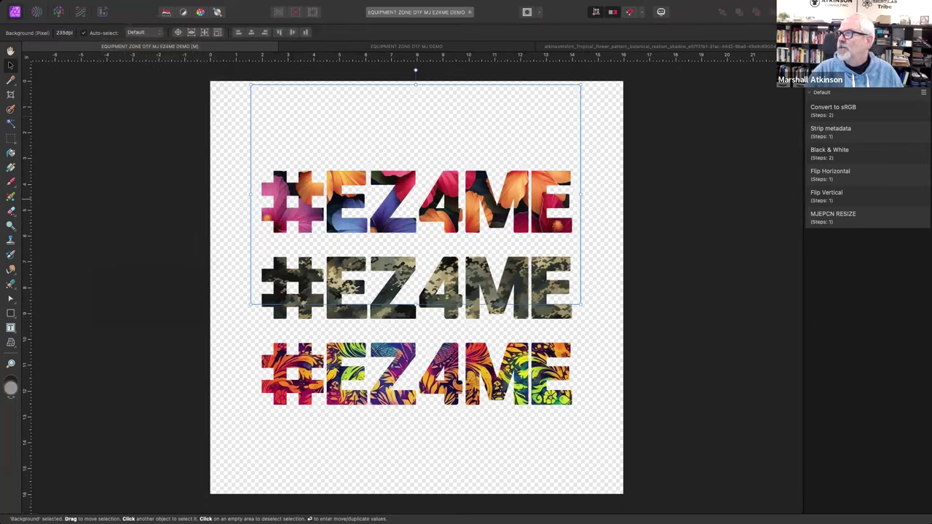
Show the layer list, then enlarge and reposition the clipped flower image so larger blossoms fill the #EZ4ME letters
key(F7)
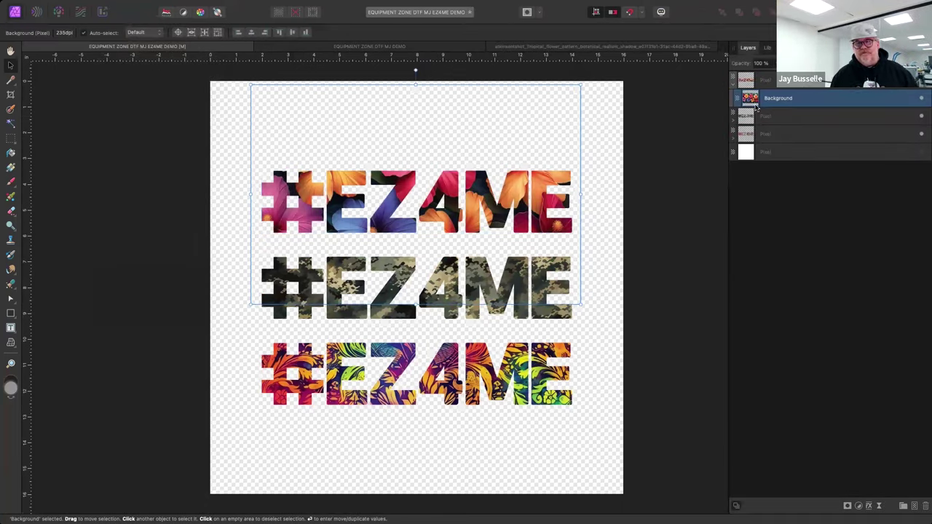
drag(372, 129, 376, 167)
drag(580, 123, 608, 114)
drag(540, 151, 541, 148)
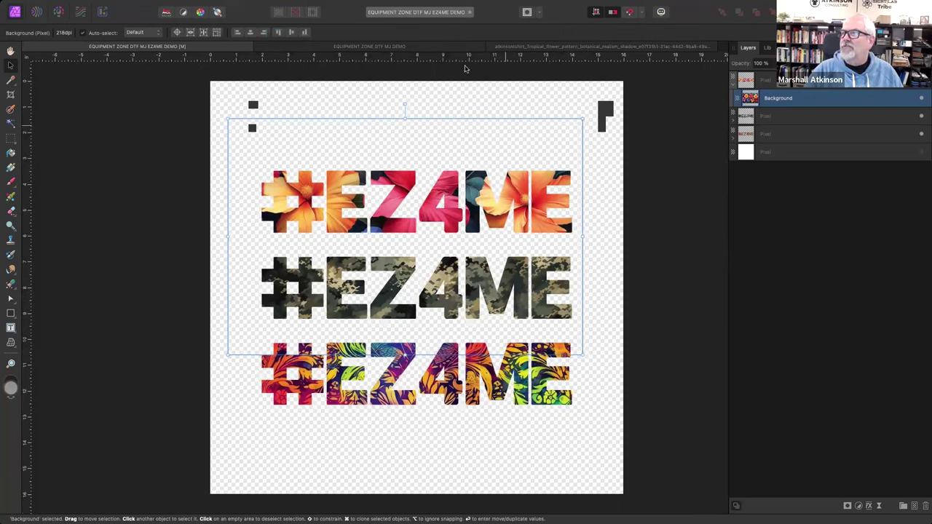
Paste the flower image into the EQUIPMENT ZONE DTF MJ DEMO document and scale it down over the gray circle in the first row
click(351, 47)
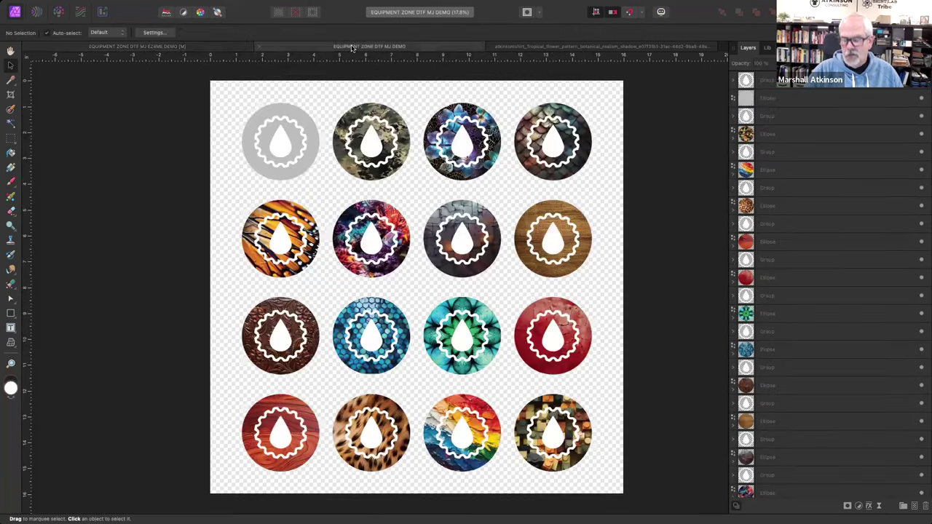
key(super+v)
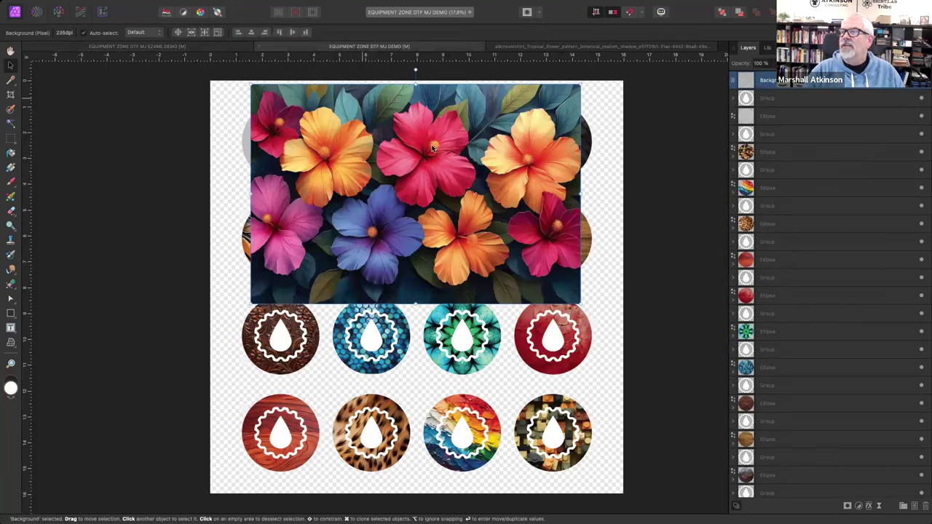
drag(581, 303, 326, 156)
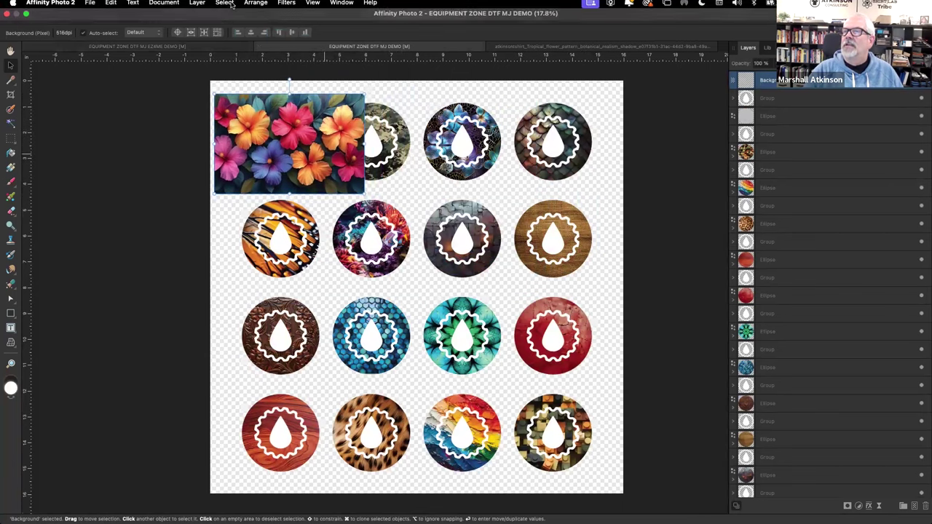
Send the flower image to the back, then shrink it slightly and reposition it behind the gray circle
click(255, 5)
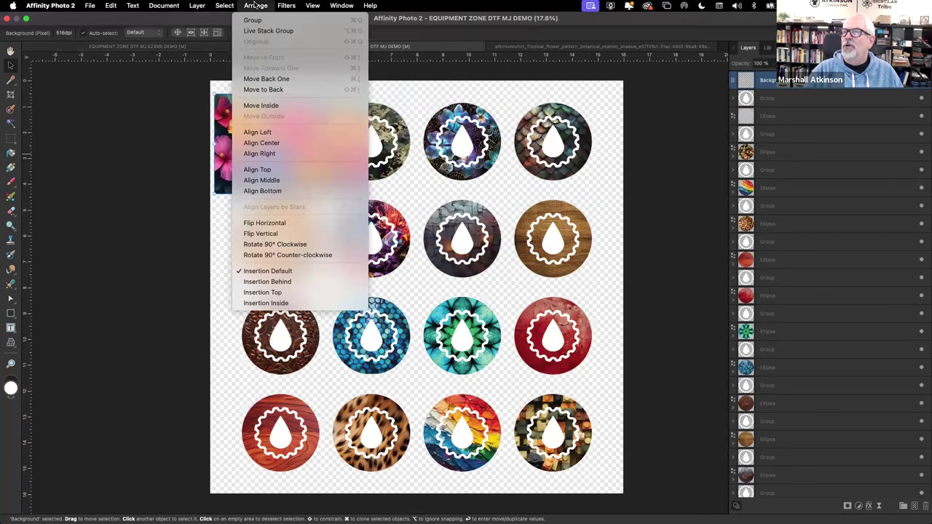
click(255, 85)
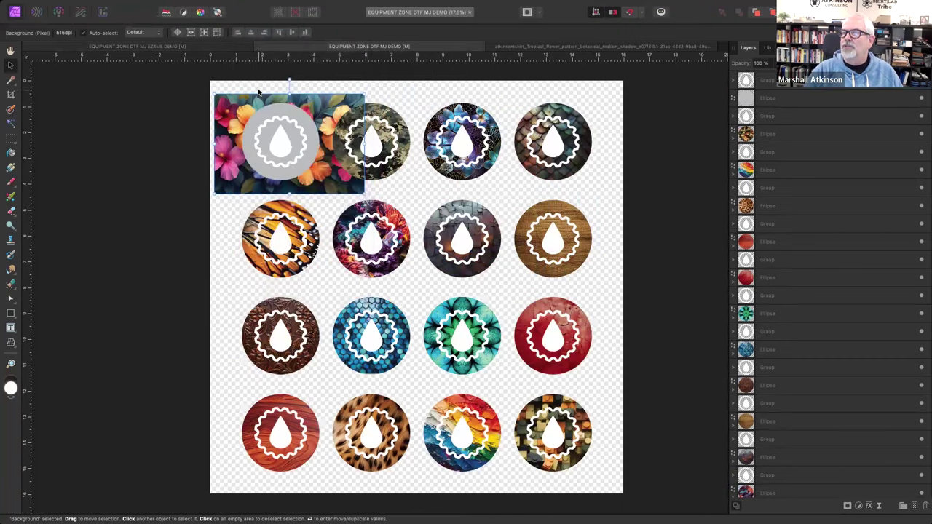
drag(215, 194, 223, 187)
drag(325, 102, 311, 106)
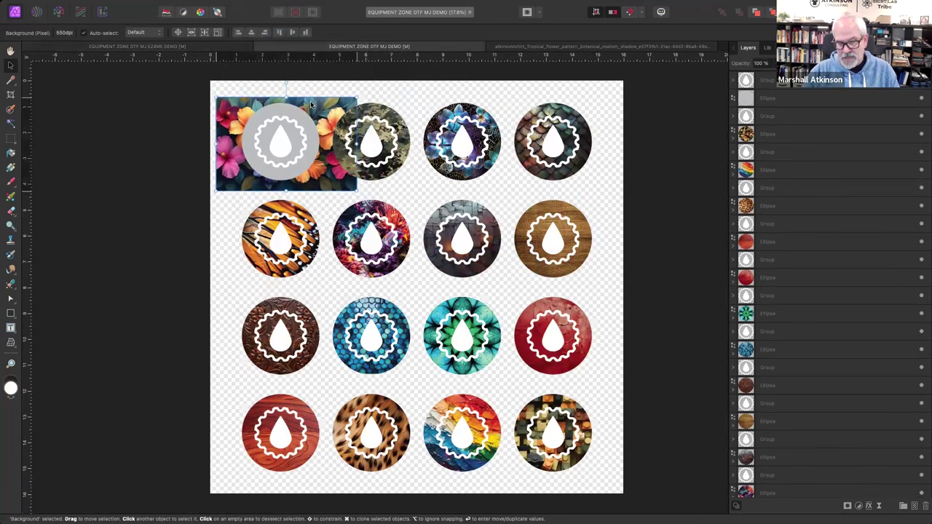
Cut the flower image and paste it inside the gray circle in the first row so the circle clips it
key(Delete)
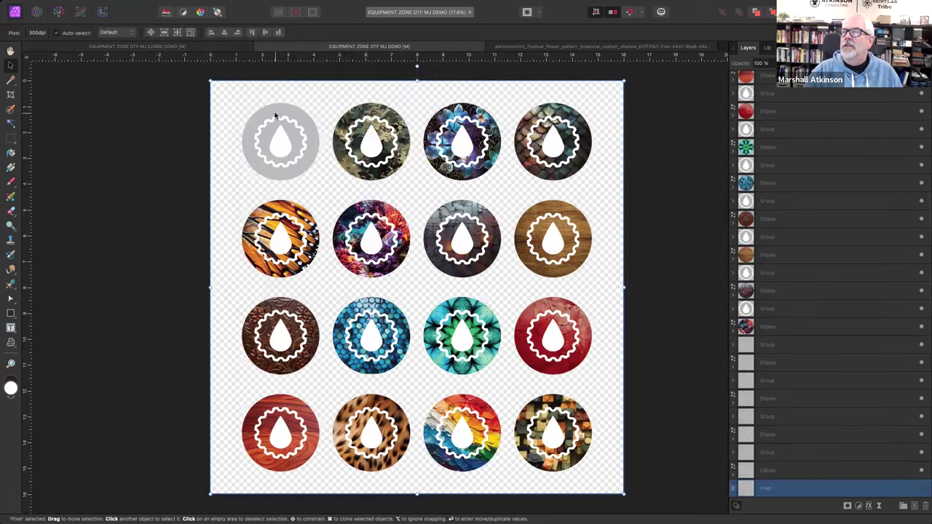
click(284, 106)
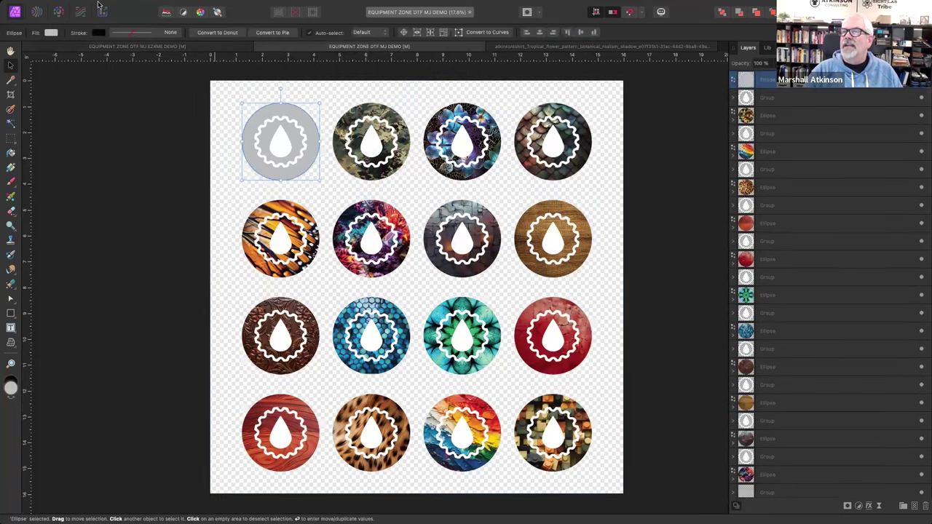
click(113, 5)
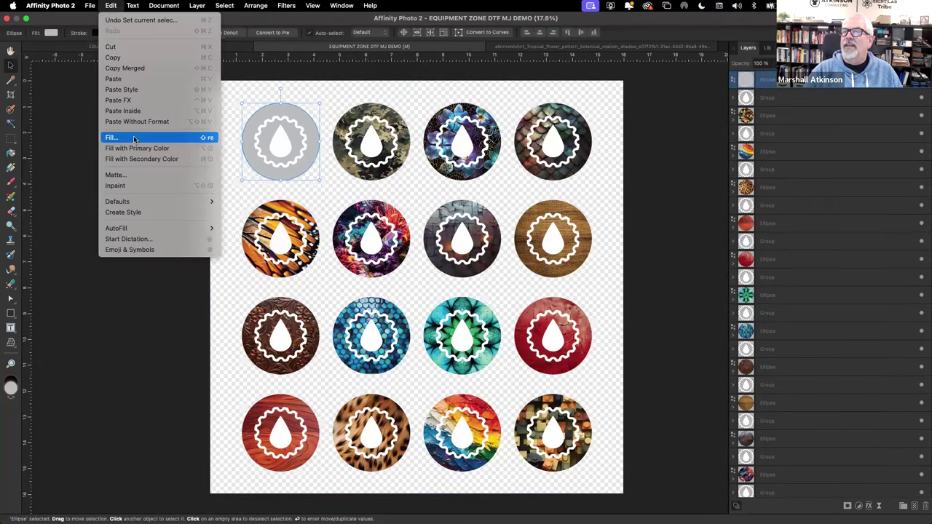
click(132, 111)
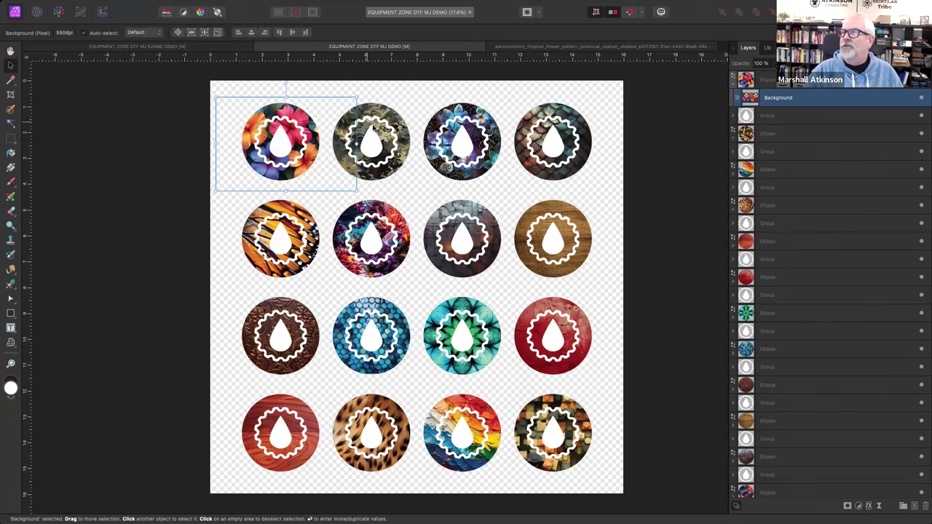
Nudge the clipped flower image within the first circle and resize it to about 5.39 by 3.60 in, then deselect it
mouse_move(328, 113)
mouse_down()
mouse_move(323, 94)
mouse_move(326, 115)
mouse_up()
drag(214, 188, 216, 189)
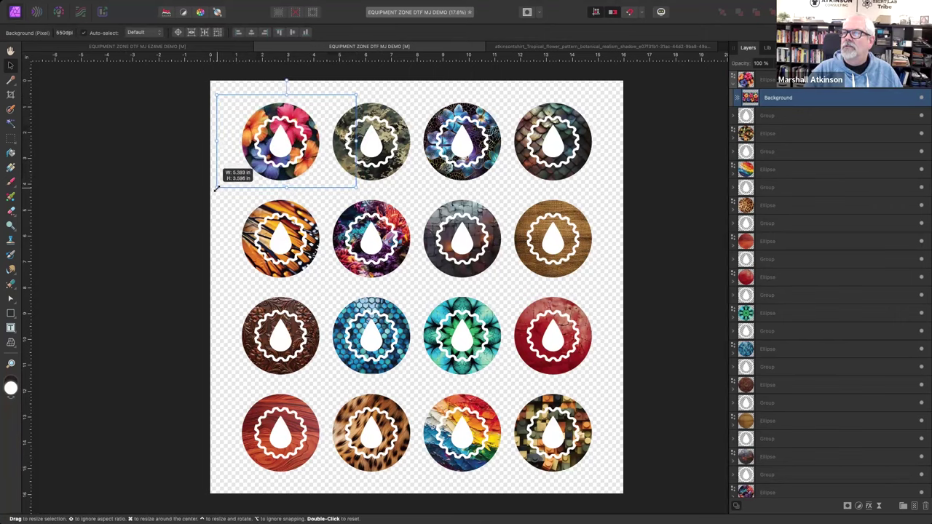
click(163, 192)
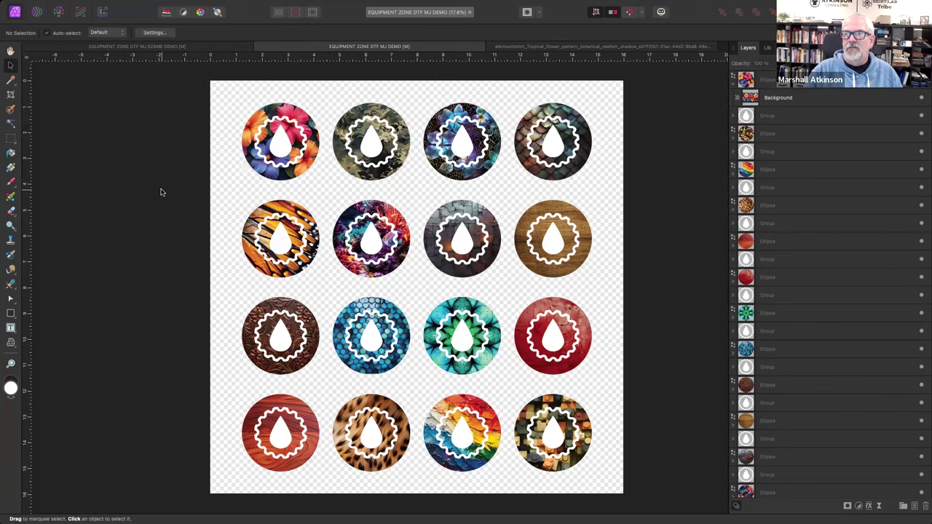
Review the flower-filled #EZ4ME document, then examine the flower-filled circle in the MJ DEMO document at 100% zoom
click(188, 46)
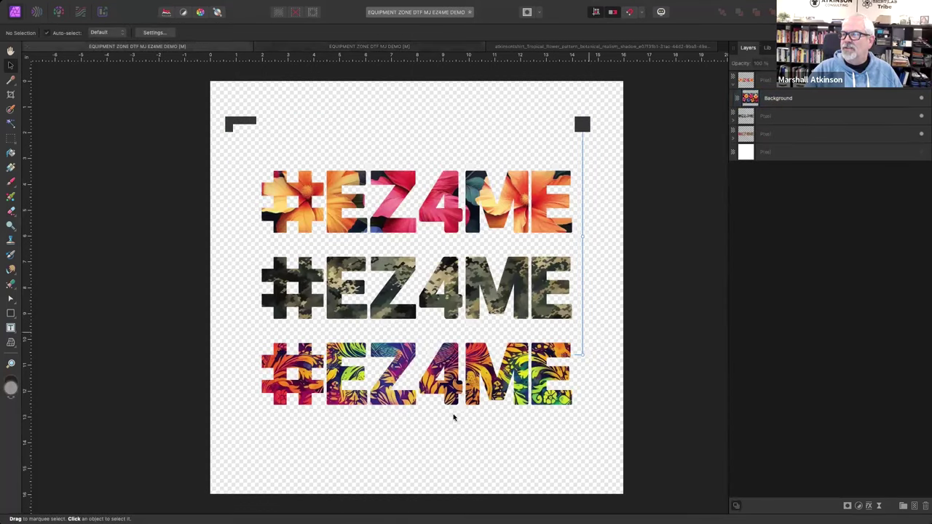
click(359, 46)
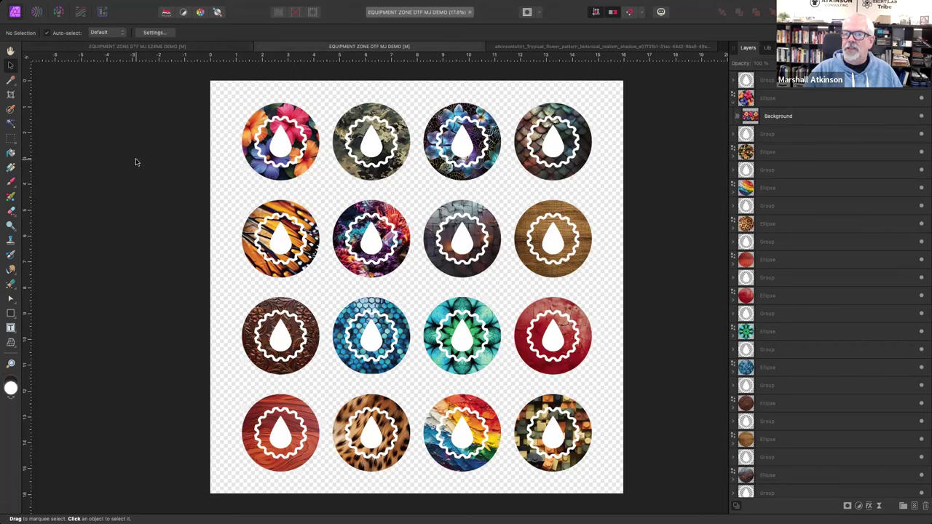
click(10, 364)
click(289, 142)
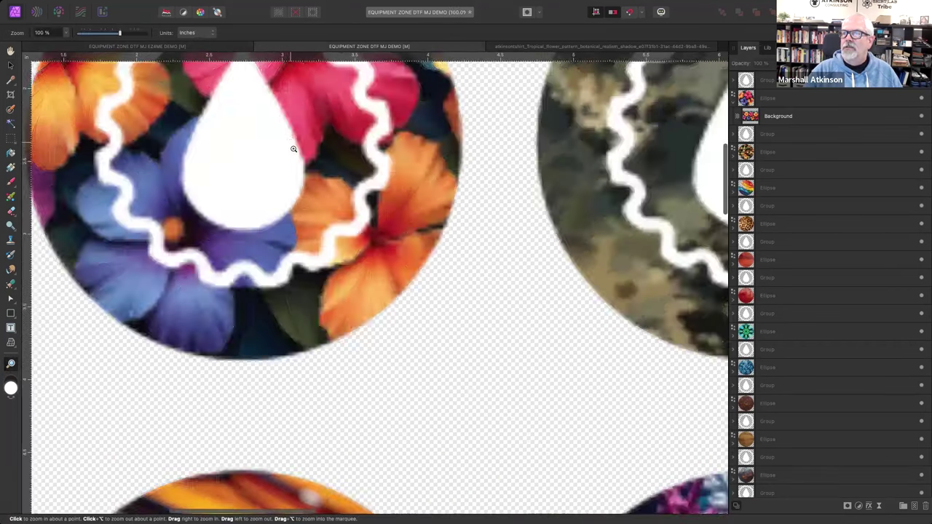